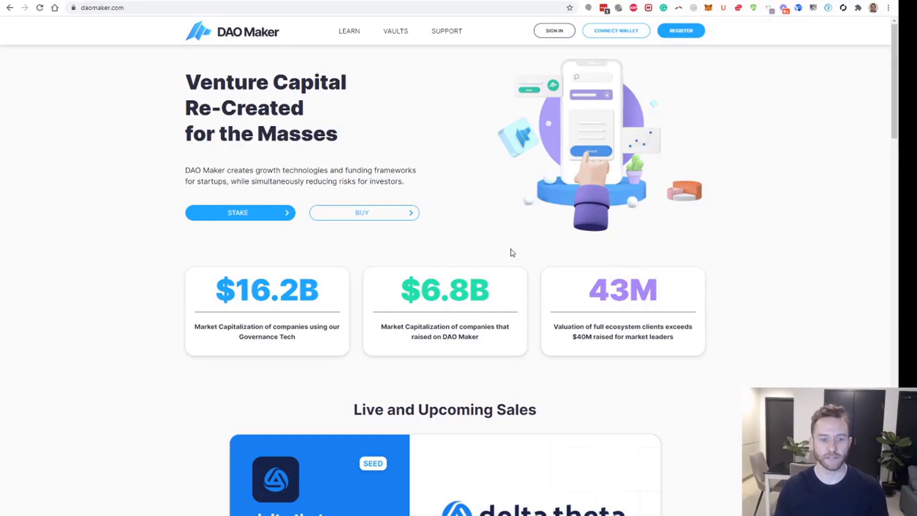
# Scroll down the DAO Maker homepage past its headline and market statistics
pyautogui.scroll(-15, 508, 252)
# Scroll through the delta.theta card and Completed Sales, then back to the top
pyautogui.scroll(-4, 522, 247)
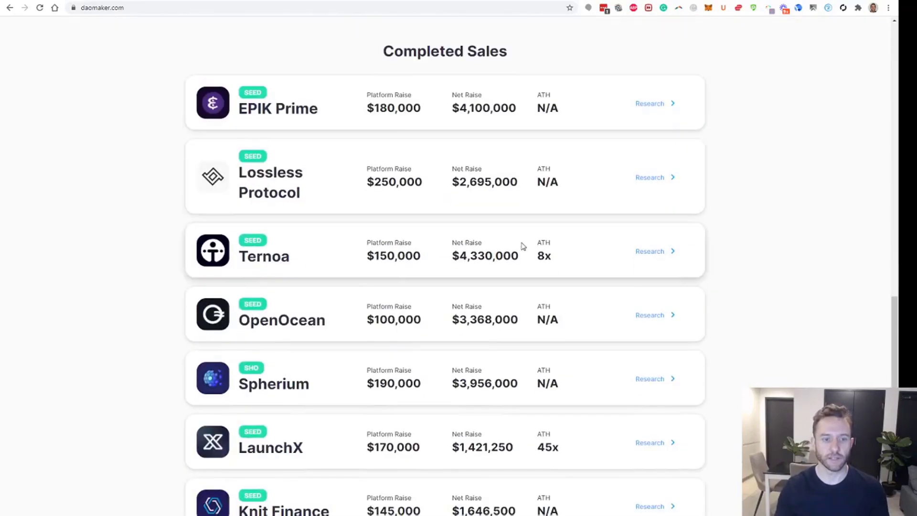
pyautogui.scroll(19, 522, 246)
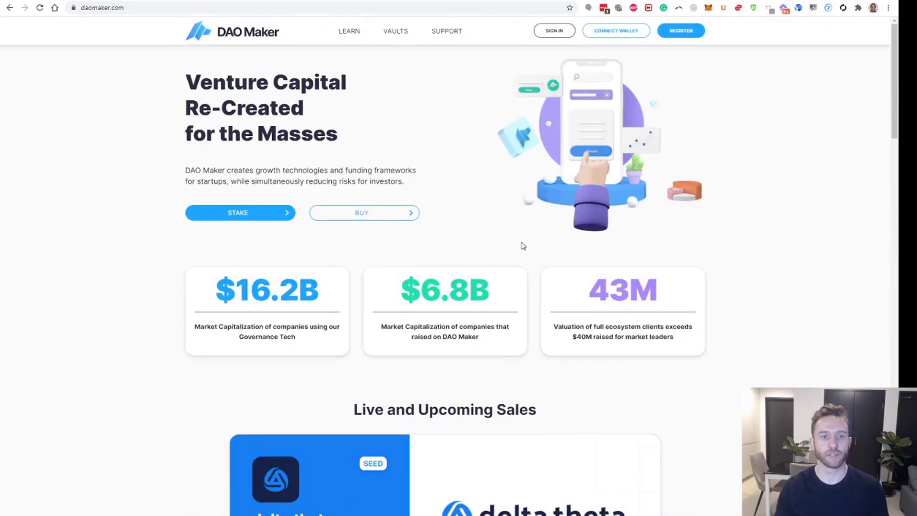
pyautogui.scroll(-8, 502, 258)
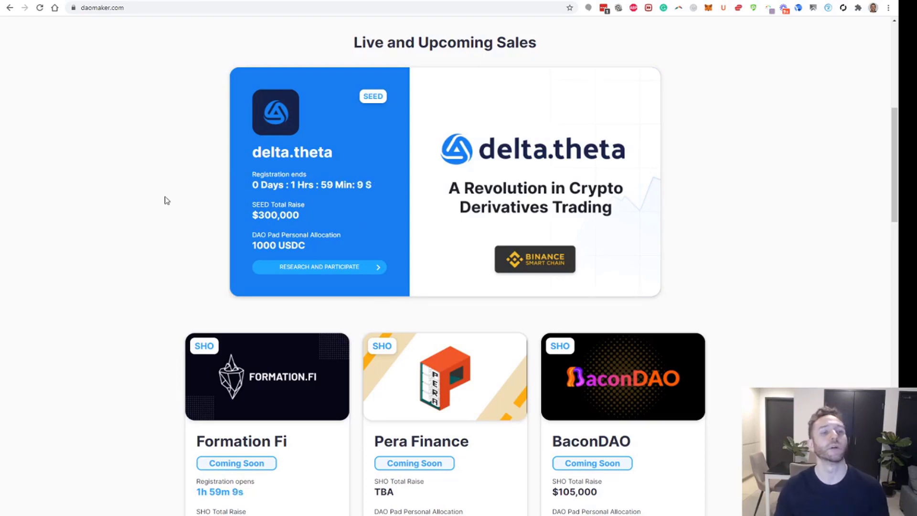
pyautogui.scroll(8, 165, 199)
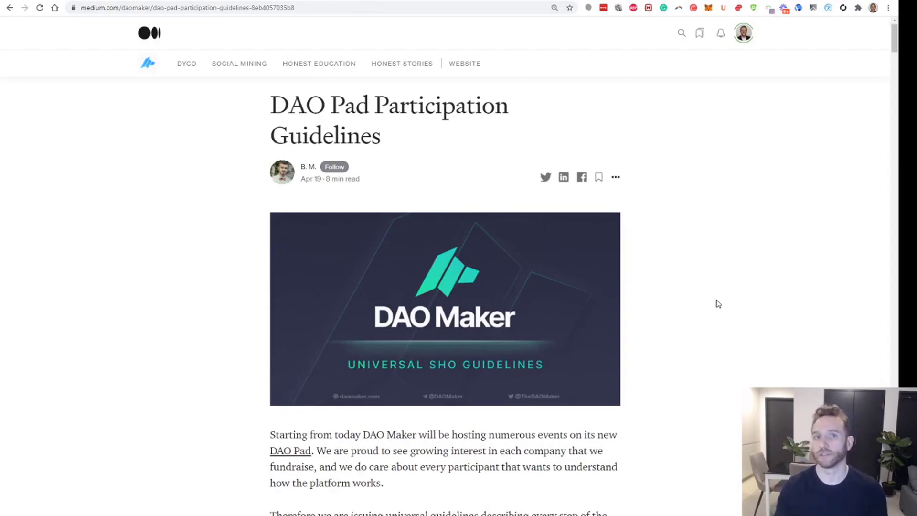
# Scroll the Medium guidelines article down to step 1 on logging in or registering
pyautogui.scroll(-13, 718, 304)
pyautogui.scroll(-2, 711, 299)
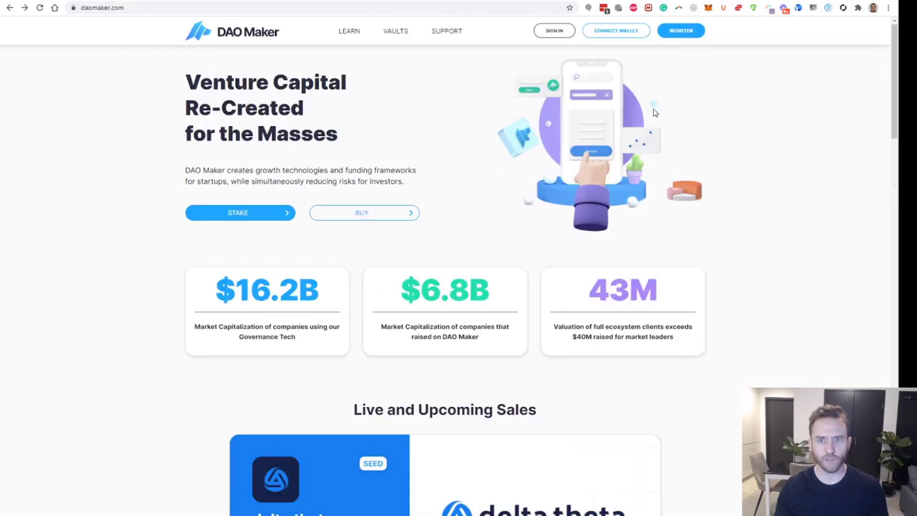
# Sign in to the existing DAO Maker account from the register form, then return to the guide
pyautogui.click(684, 32)
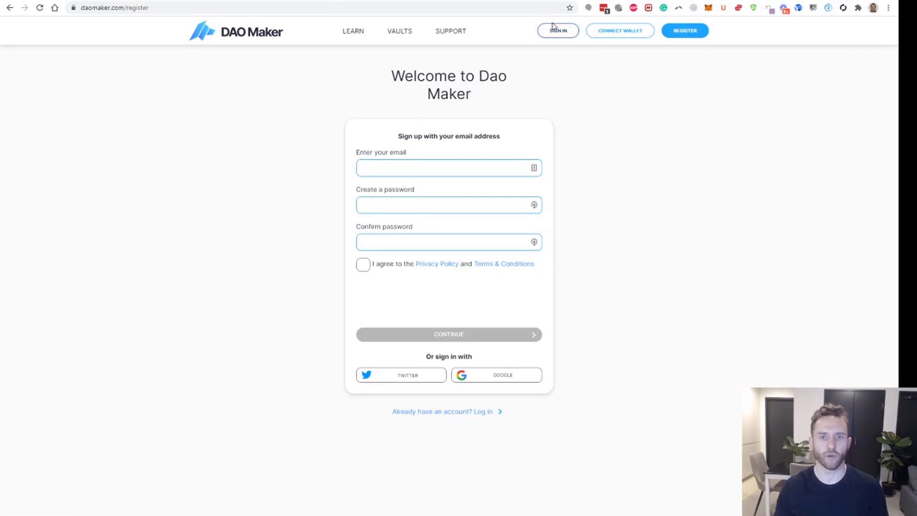
pyautogui.click(565, 34)
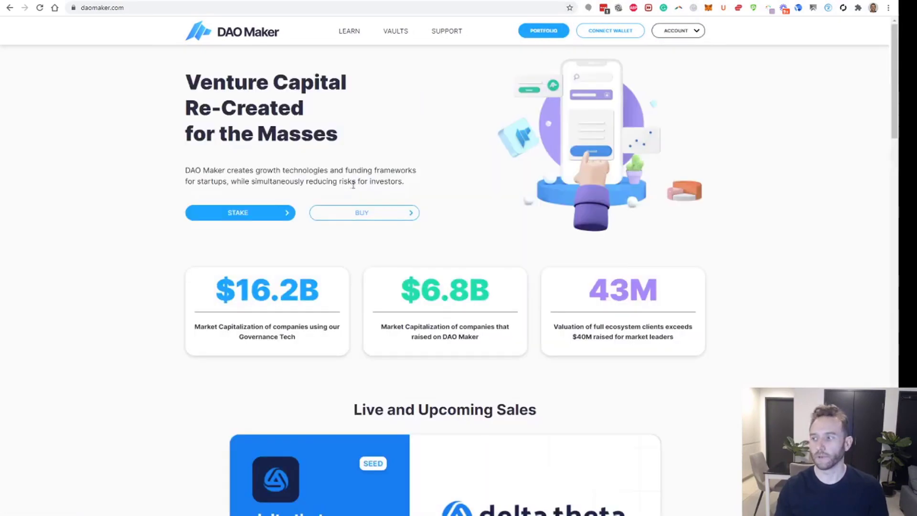
pyautogui.hotkey('ctrl', 'Tab')
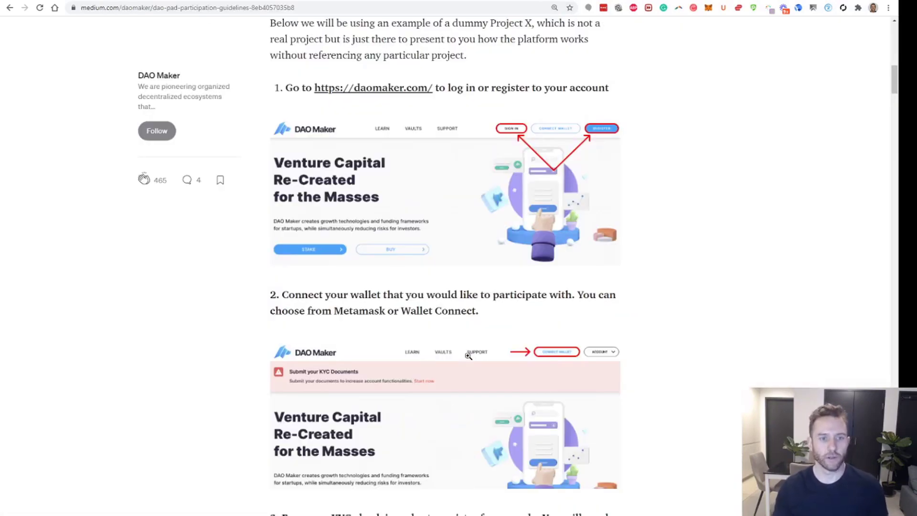
# Highlight the guide's step 2 paragraph on connecting a wallet via Metamask or Wallet Connect
pyautogui.scroll(-2, 344, 221)
pyautogui.scroll(-1, 344, 221)
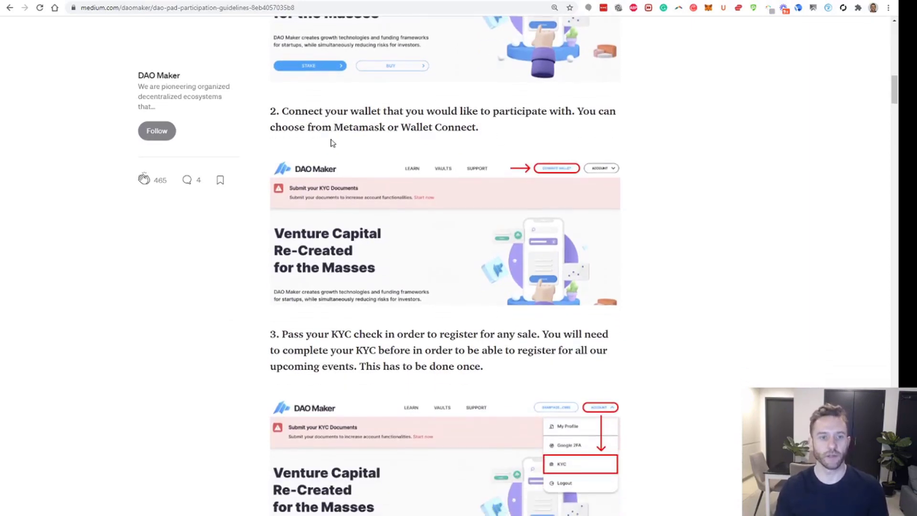
pyautogui.moveTo(495, 127); pyautogui.dragTo(270, 110)
pyautogui.click(396, 45)
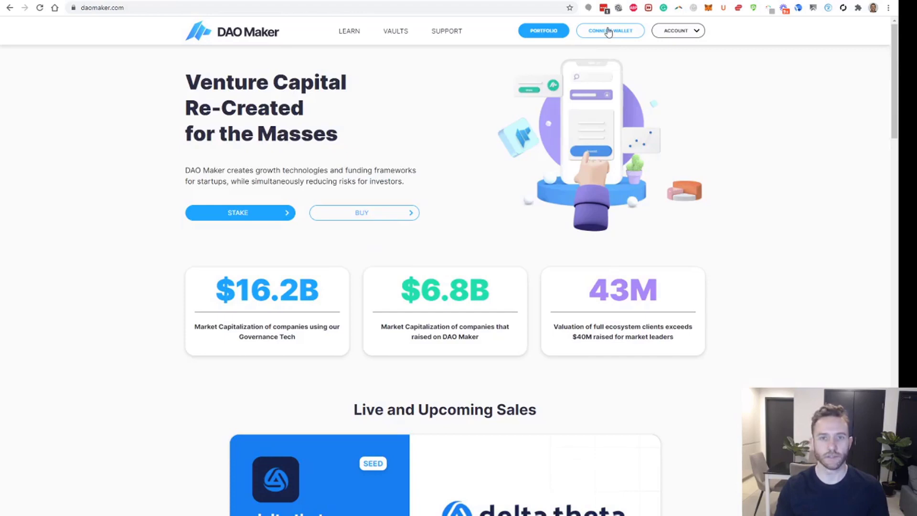
# Connect the MetaMask wallet to DAO Maker on the Mainnet network
pyautogui.click(609, 32)
pyautogui.click(357, 116)
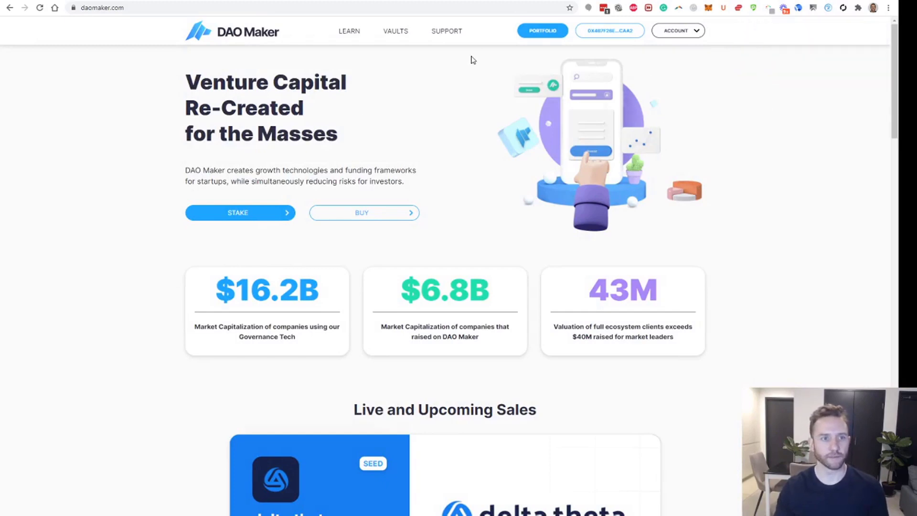
pyautogui.hotkey('ctrl', 'Tab')
pyautogui.moveTo(486, 94); pyautogui.dragTo(269, 62)
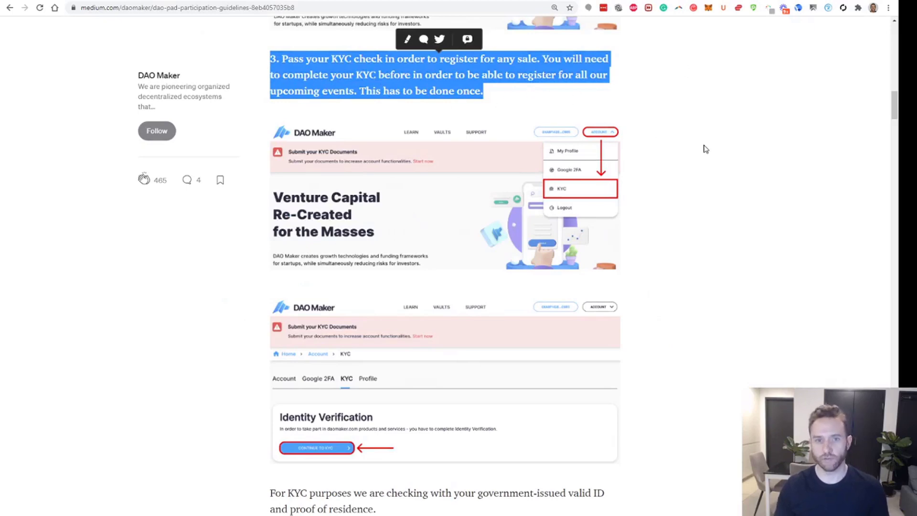
pyautogui.click(683, 137)
pyautogui.hotkey('ctrl', 'Tab')
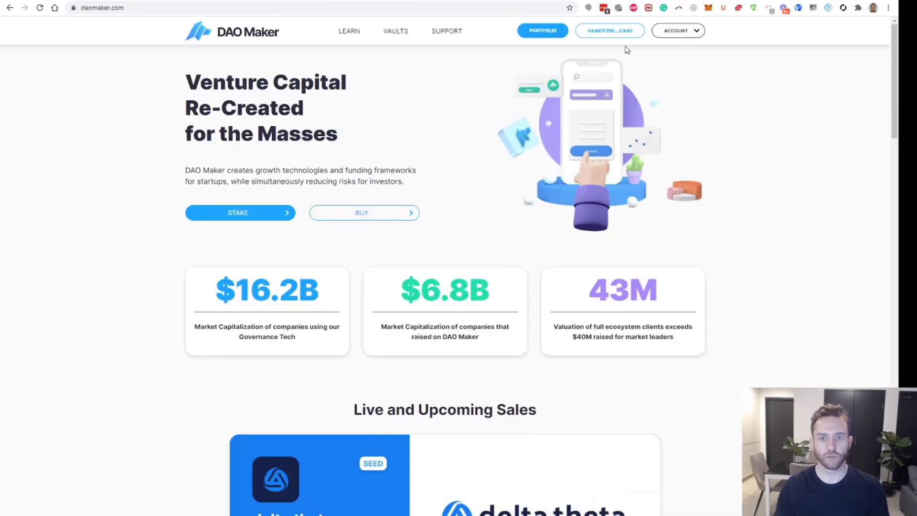
pyautogui.click(676, 30)
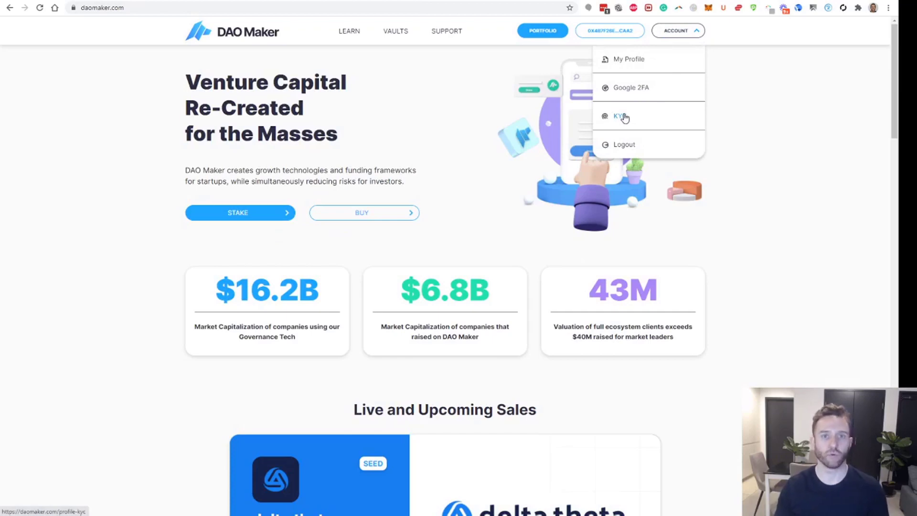
# Read the guide's 4. Prefunding section, then scroll the DAO Maker page toward the pre-funding deposit
pyautogui.hotkey('ctrl', 'shift', 'Tab')
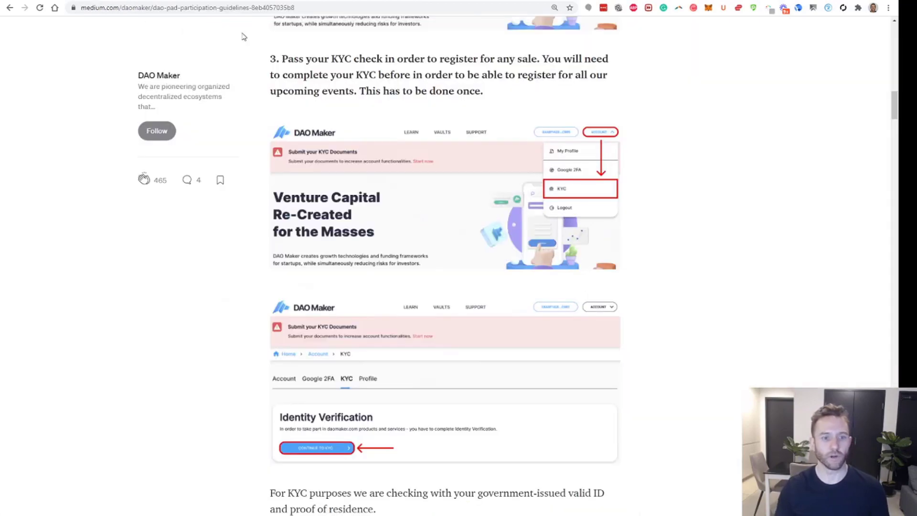
pyautogui.scroll(-7, 678, 264)
pyautogui.scroll(-8, 682, 265)
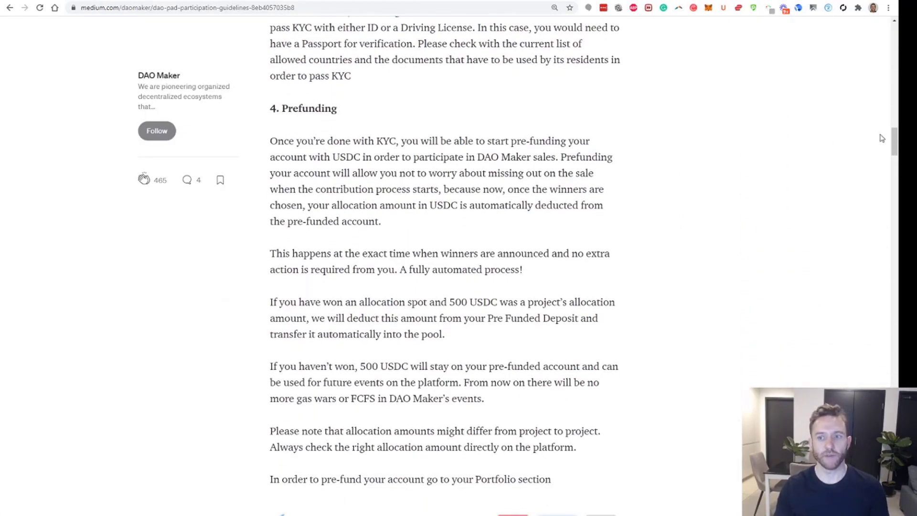
pyautogui.scroll(-1, 883, 143)
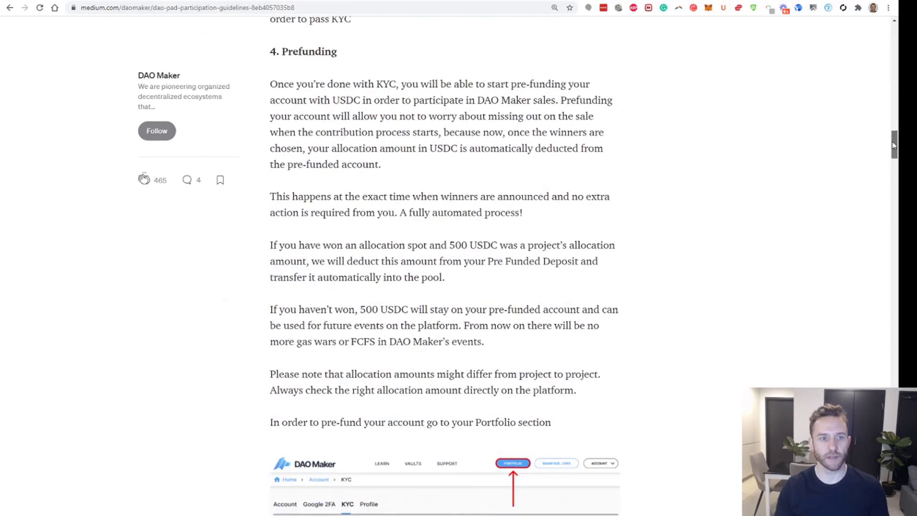
pyautogui.click(64, 1)
pyautogui.scroll(-7, 535, 279)
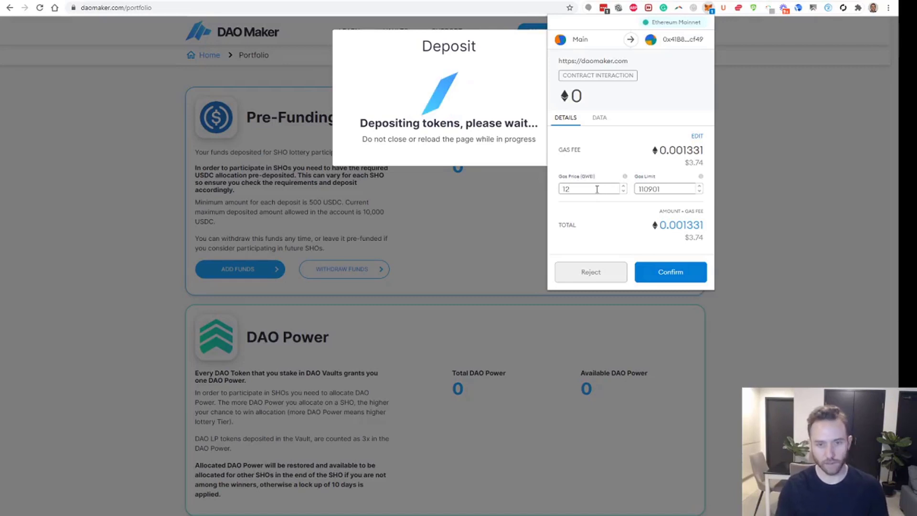
# Raise the MetaMask gas price from 12 to 14 GWEI and confirm the 1000 USDC deposit
pyautogui.click(597, 189)
pyautogui.press('BackSpace')
pyautogui.write('4')
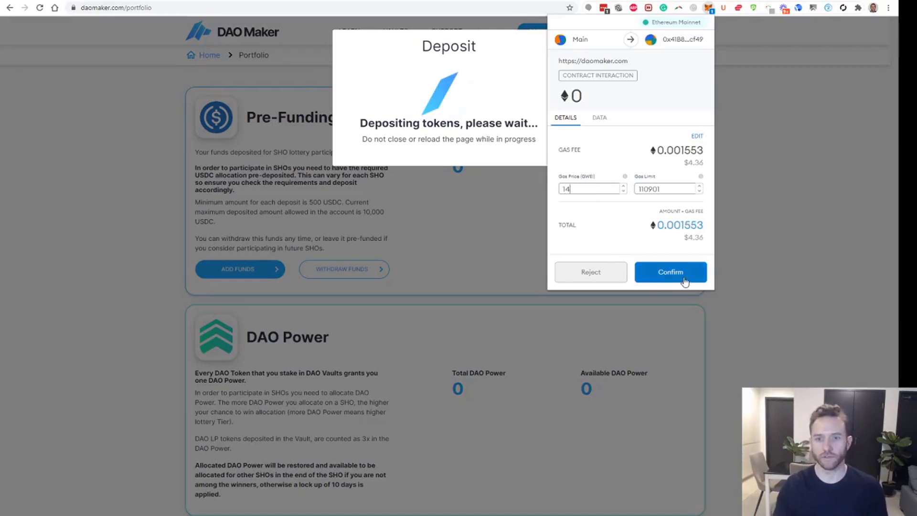
pyautogui.click(685, 281)
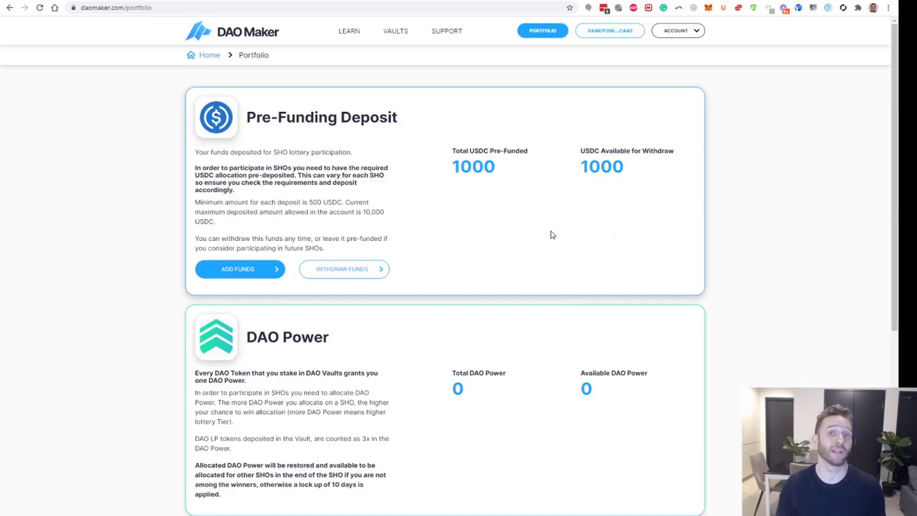
pyautogui.click(181, 2)
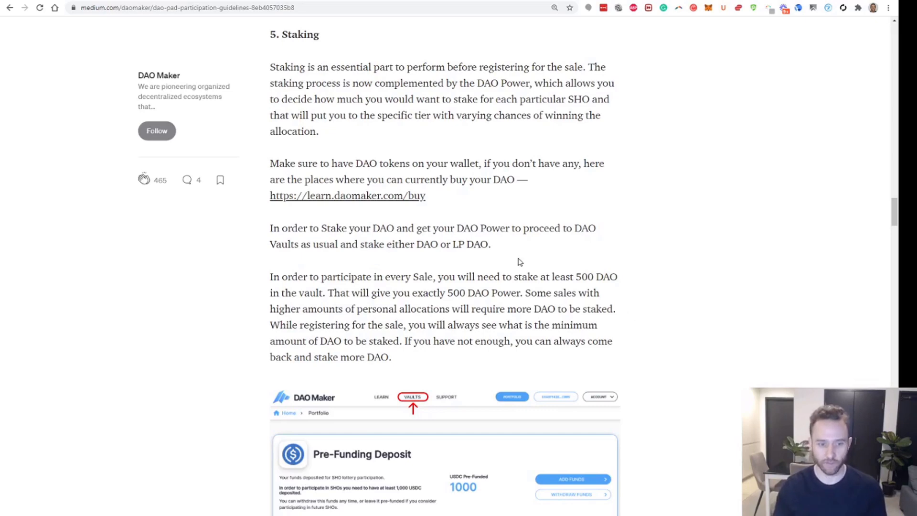
# Scroll the guide to the Staking section and mark the phrase '1 Staked DAO'
pyautogui.scroll(-9, 520, 267)
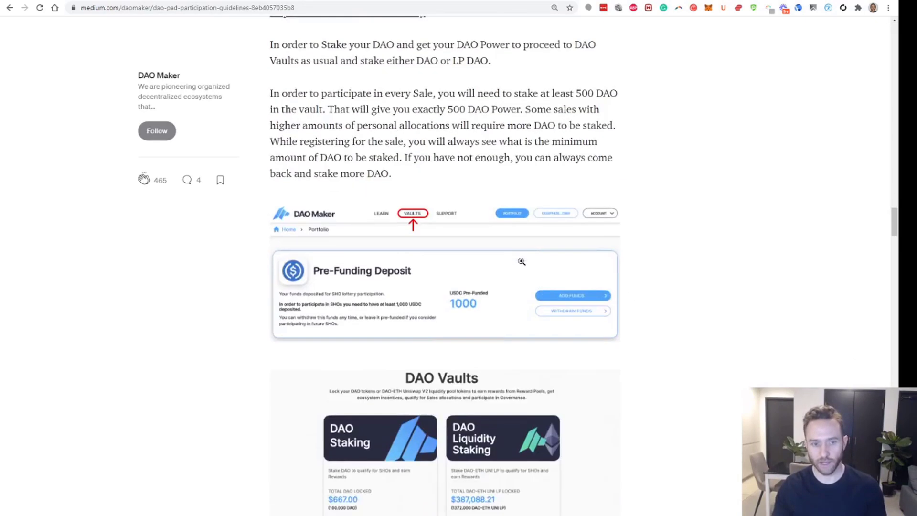
pyautogui.scroll(-8, 522, 261)
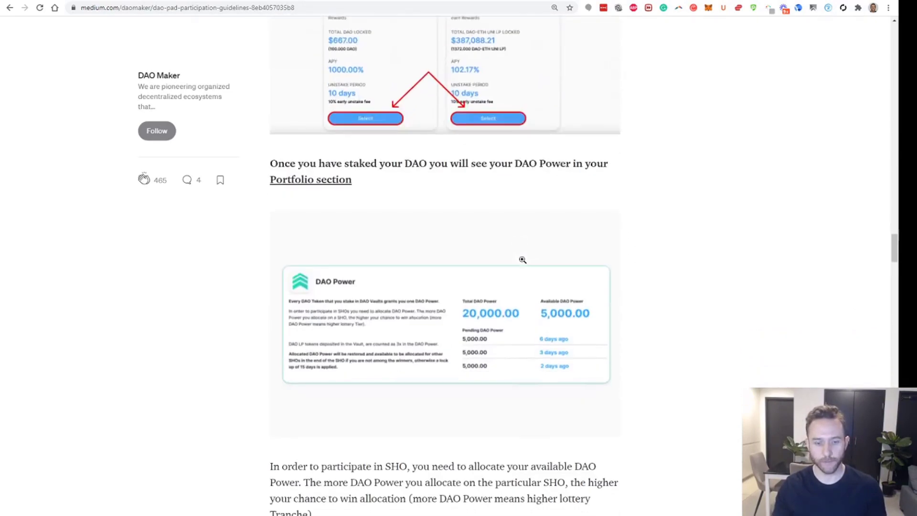
pyautogui.scroll(-3, 523, 263)
pyautogui.moveTo(274, 180); pyautogui.dragTo(406, 182)
pyautogui.click(363, 184)
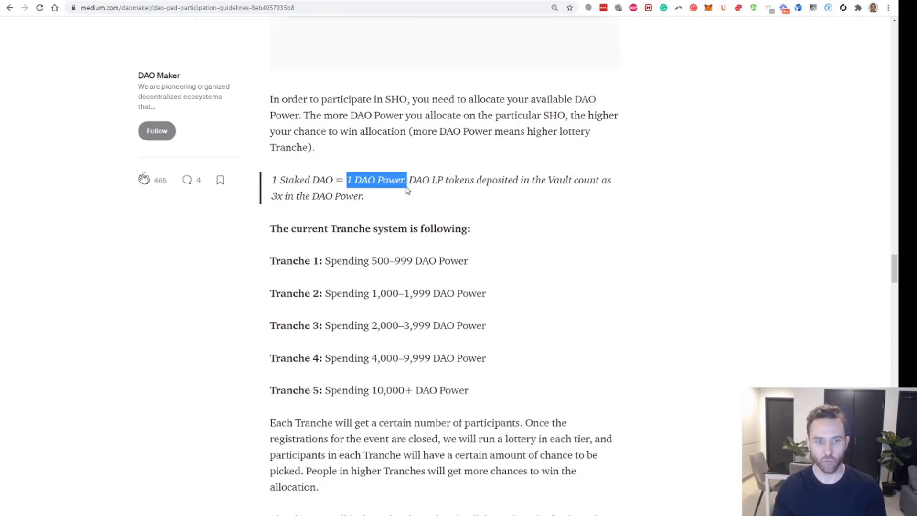
# Mark '1 DAO Power', 'DAO LP' and '3x in the DAO Power', then return to the sales page
pyautogui.click(466, 213)
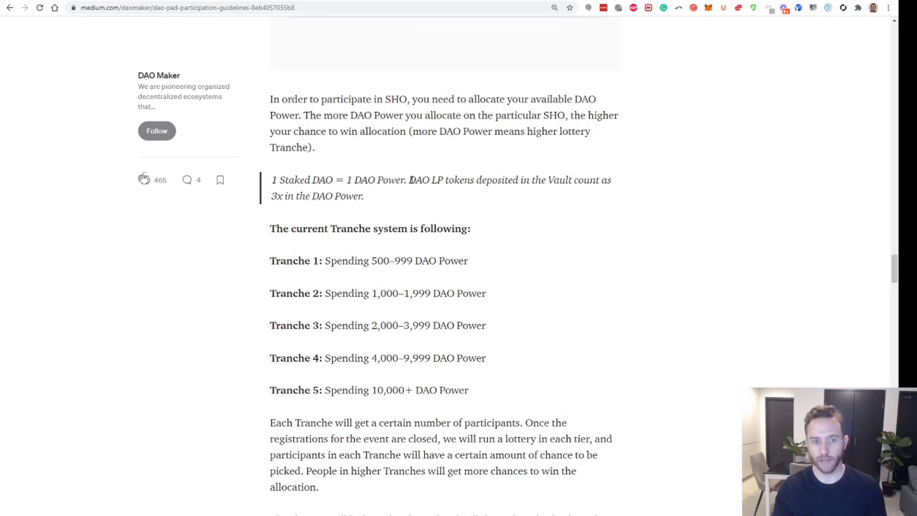
pyautogui.moveTo(410, 180); pyautogui.dragTo(443, 181)
pyautogui.click(475, 200)
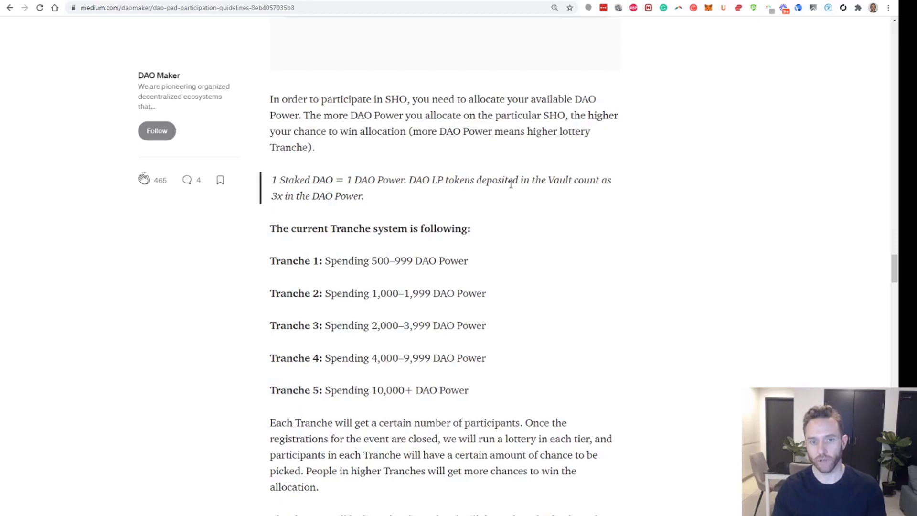
pyautogui.moveTo(275, 197); pyautogui.dragTo(397, 204)
pyautogui.click(525, 213)
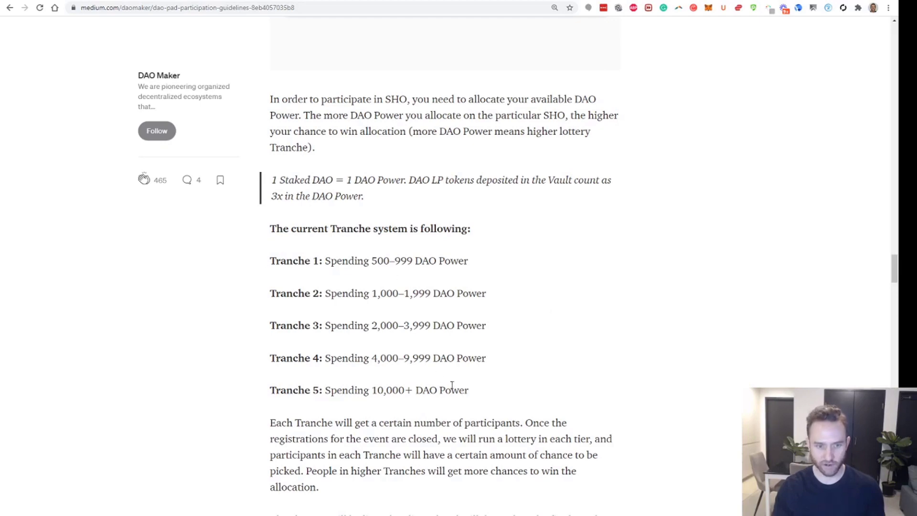
pyautogui.hotkey('ctrl', 'Tab')
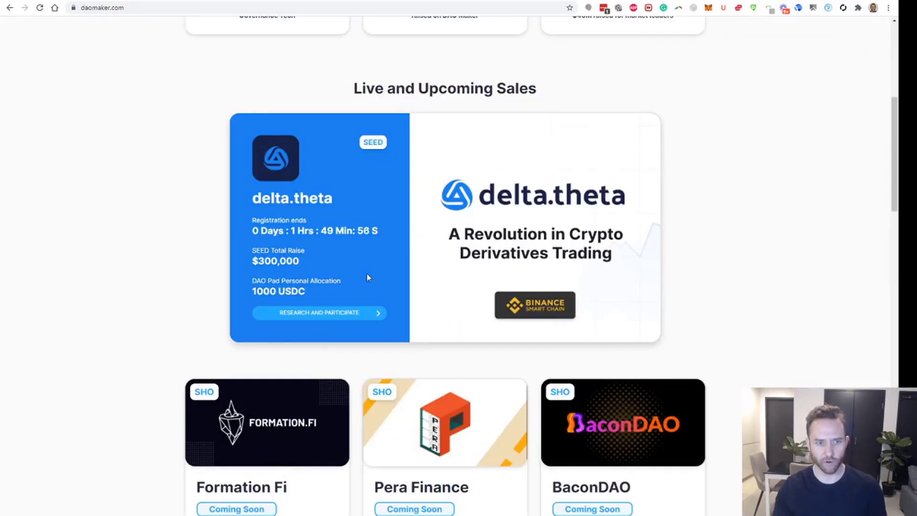
# Open the delta.theta research page, then its sale participation page
pyautogui.click(323, 313)
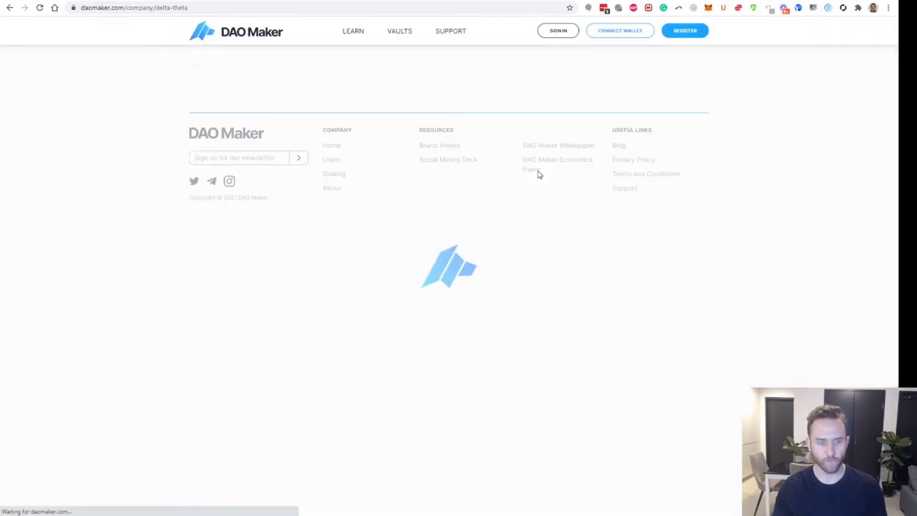
pyautogui.scroll(-3, 698, 299)
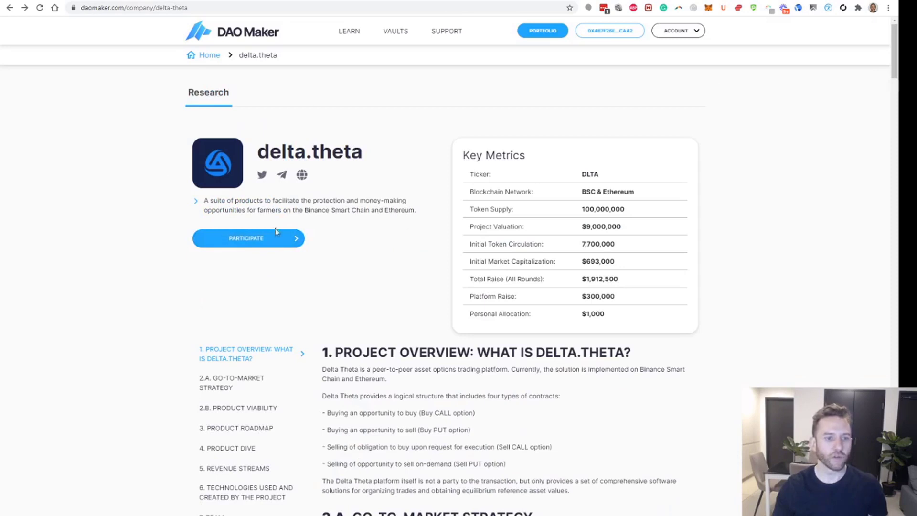
pyautogui.click(248, 239)
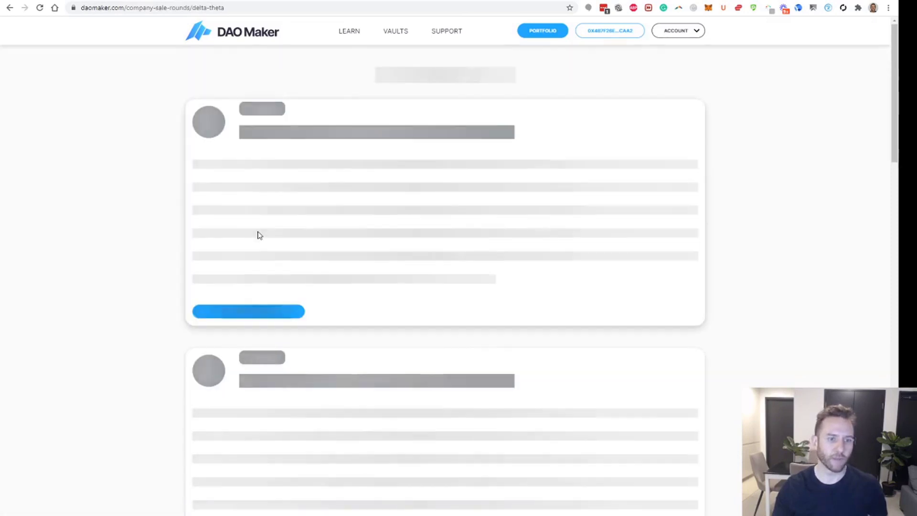
pyautogui.scroll(-1, 243, 289)
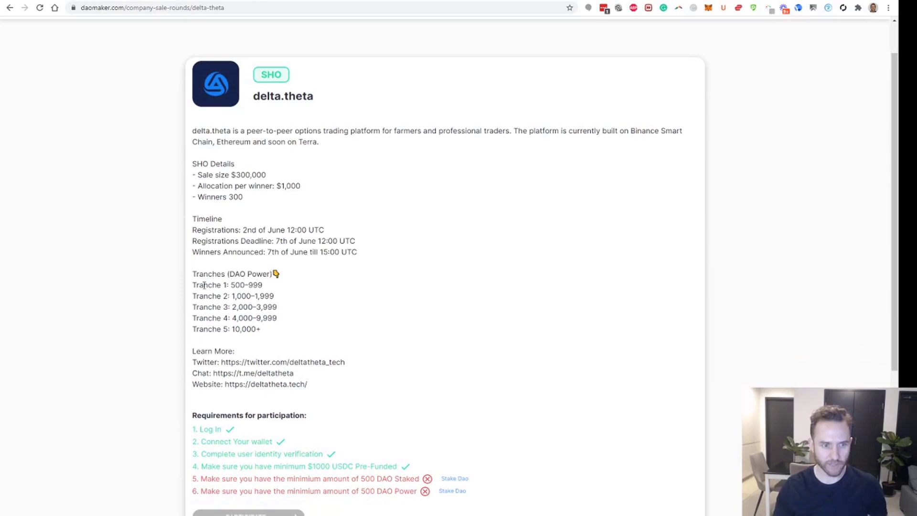
# Highlight Tranche 1 (500–999), Tranche 2 (1,000–1,999) and Tranche 3 (2,000–3,999)
pyautogui.moveTo(193, 286); pyautogui.dragTo(290, 288)
pyautogui.moveTo(193, 297); pyautogui.dragTo(298, 300)
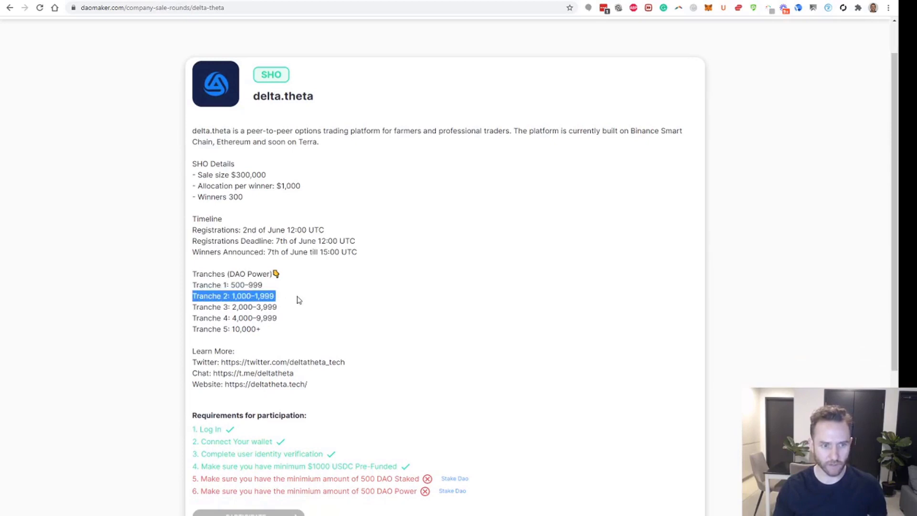
pyautogui.moveTo(196, 310); pyautogui.dragTo(316, 312)
pyautogui.click(312, 312)
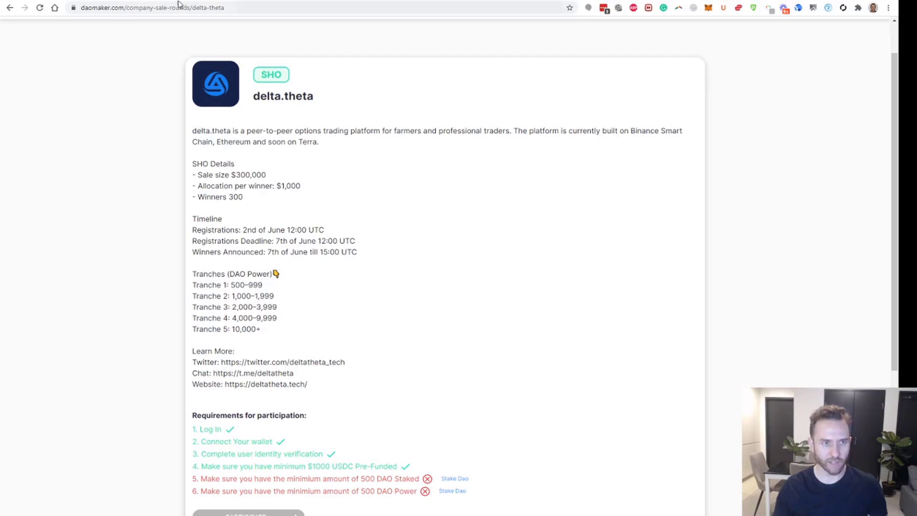